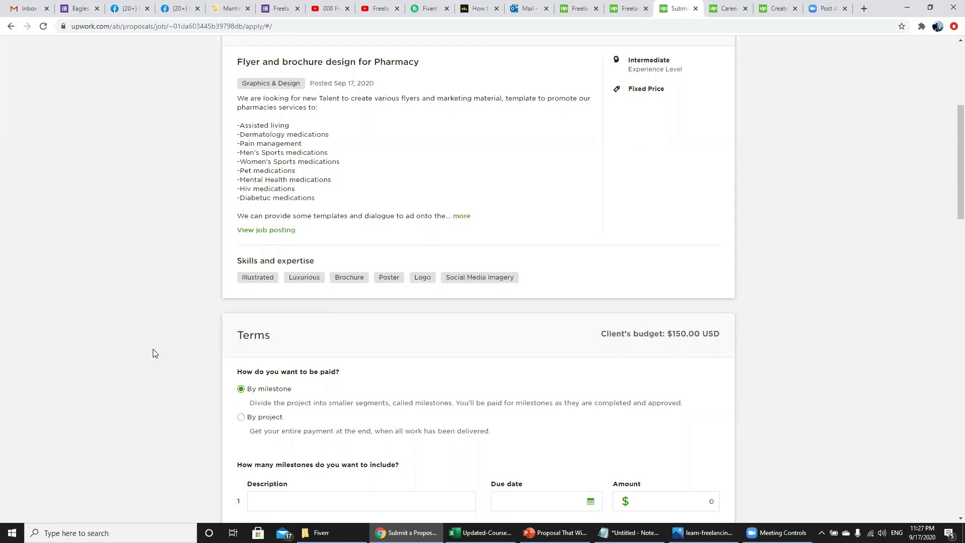
Choose payment by project in the proposal terms and check the bid amount for the pharmacy flyer job
scroll(154, 354, down, 2)
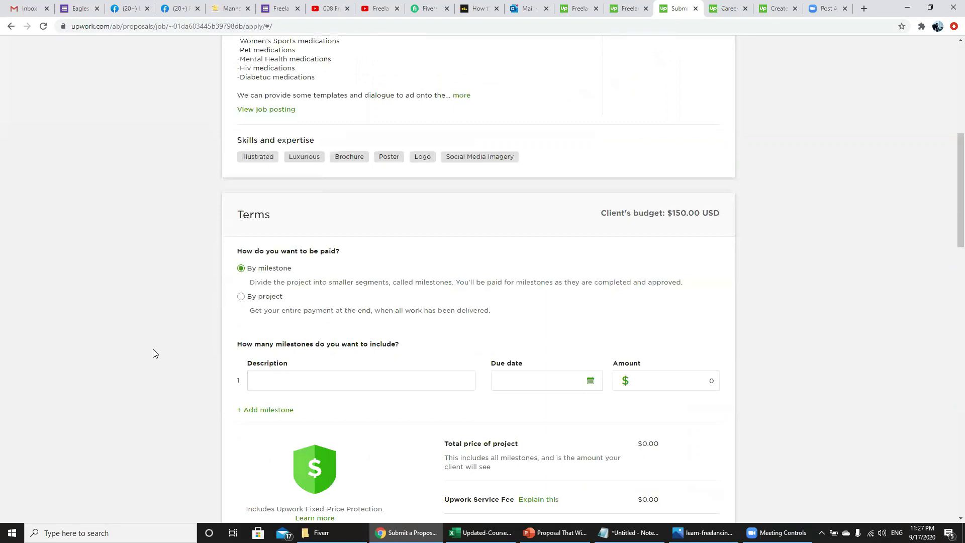
scroll(153, 354, down, 1)
click(278, 288)
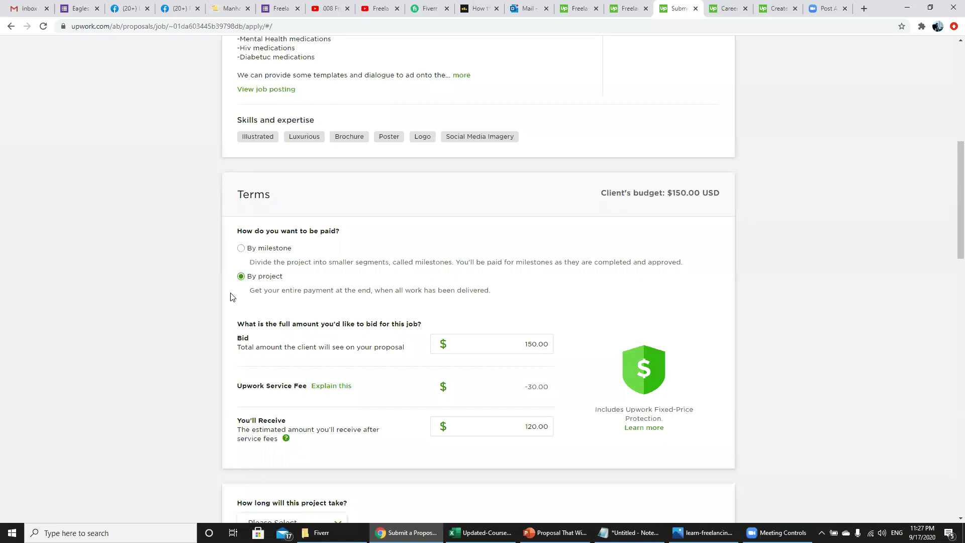
scroll(231, 296, down, 2)
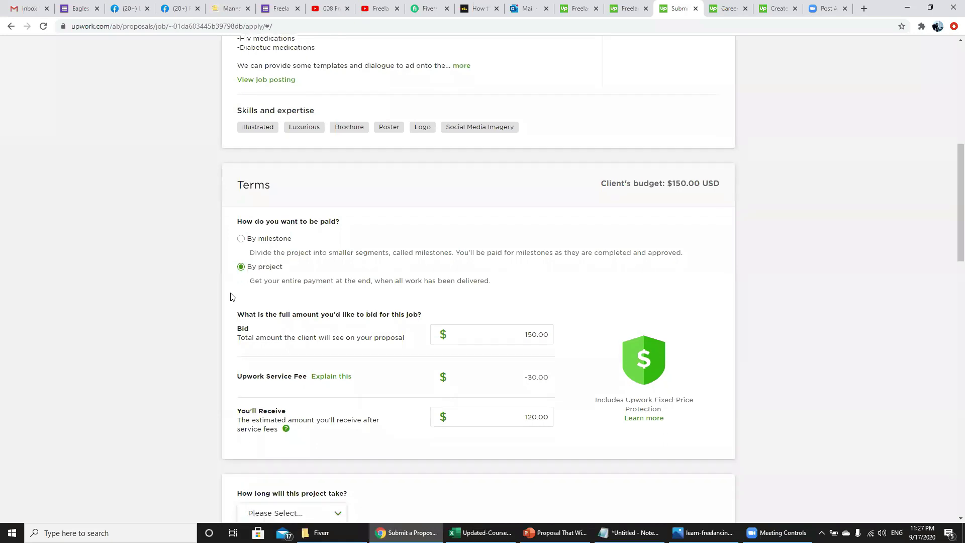
click(515, 249)
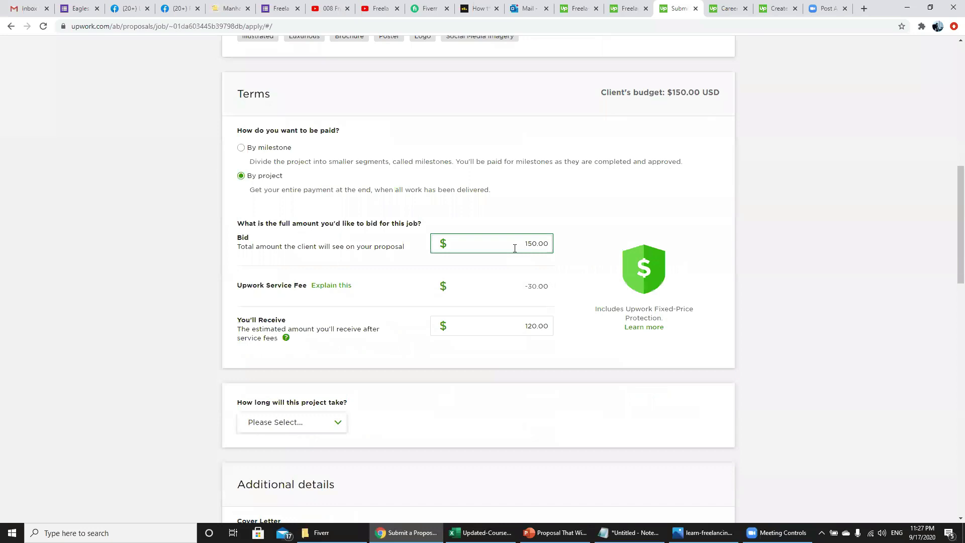
click(534, 299)
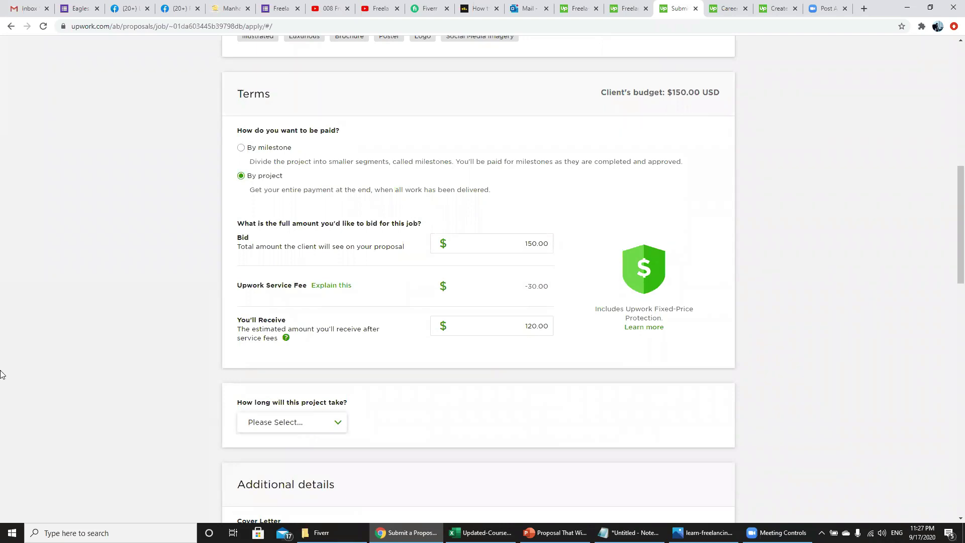
Set the project duration to Less than 1 month and place the cursor in the empty Cover Letter field
scroll(0, 375, down, 5)
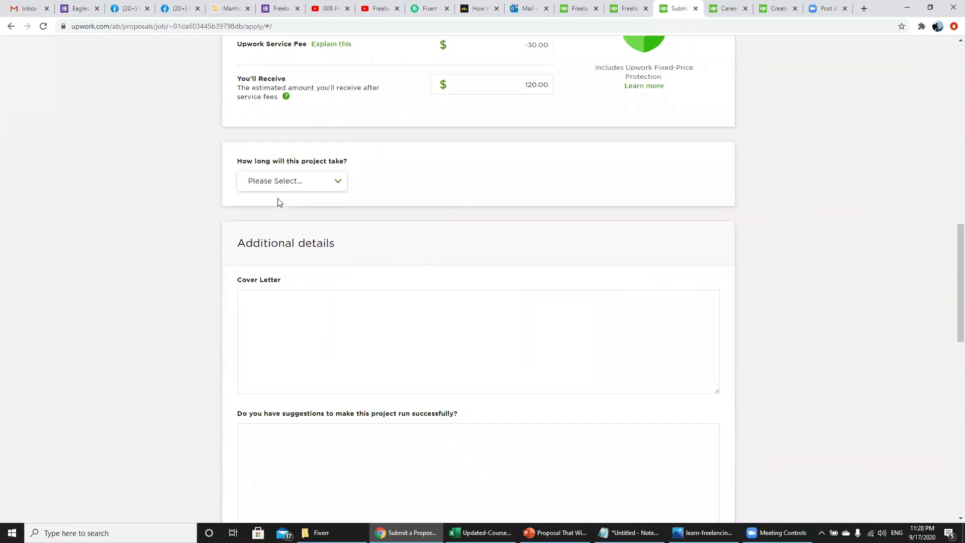
click(276, 186)
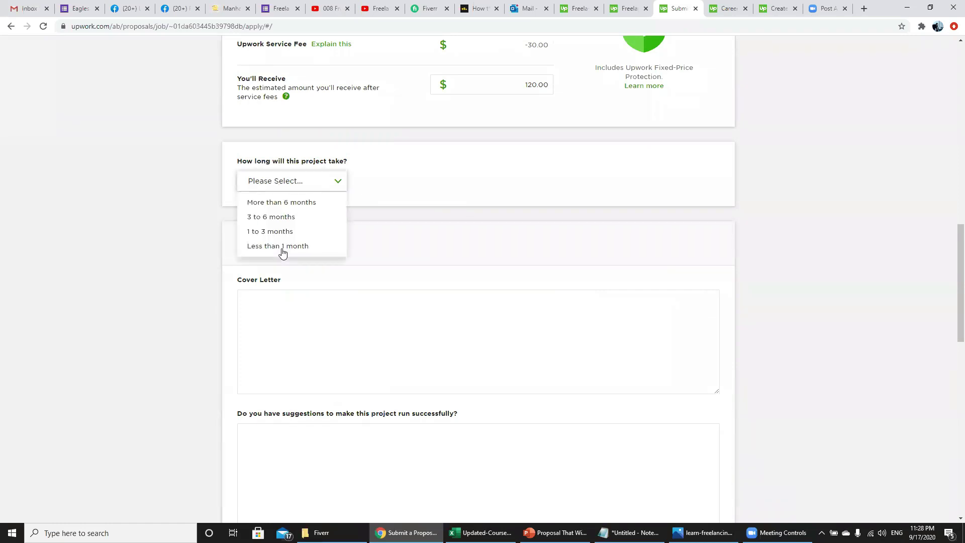
click(282, 246)
click(312, 181)
click(211, 278)
click(282, 327)
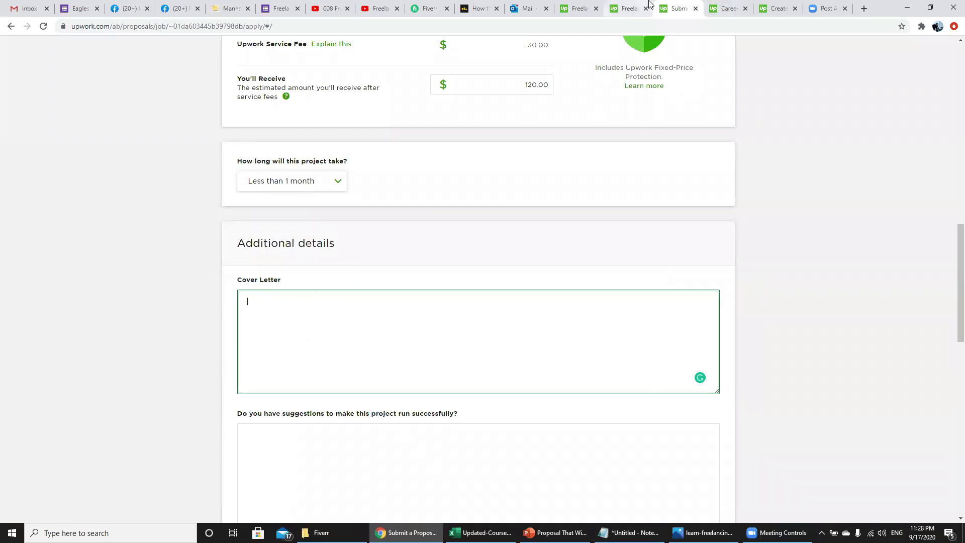
Find the "Flyer and brochure design for Pharmacy" job in the search results and open its posting in a new tab
click(649, 4)
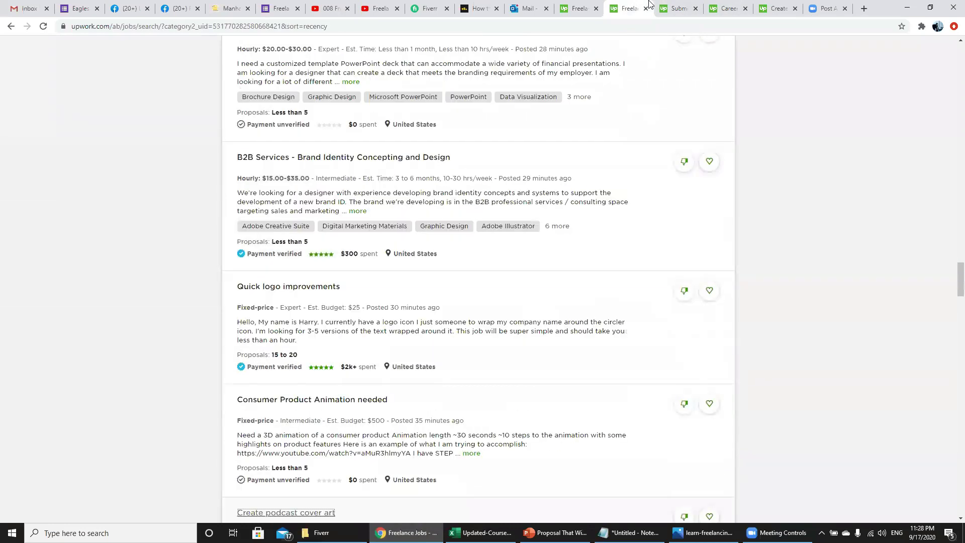
key(Page_Up)
key(Page_Up)
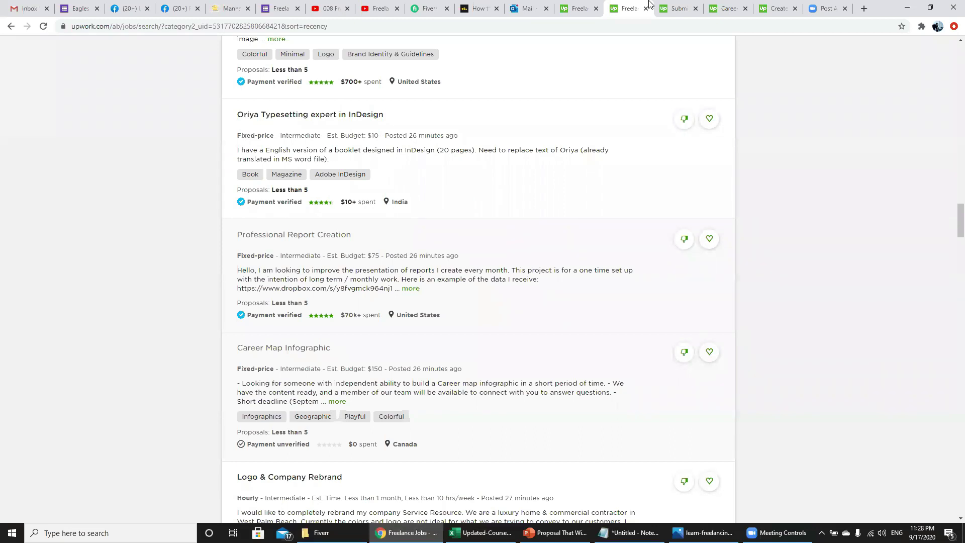
scroll(648, 4, up, 20)
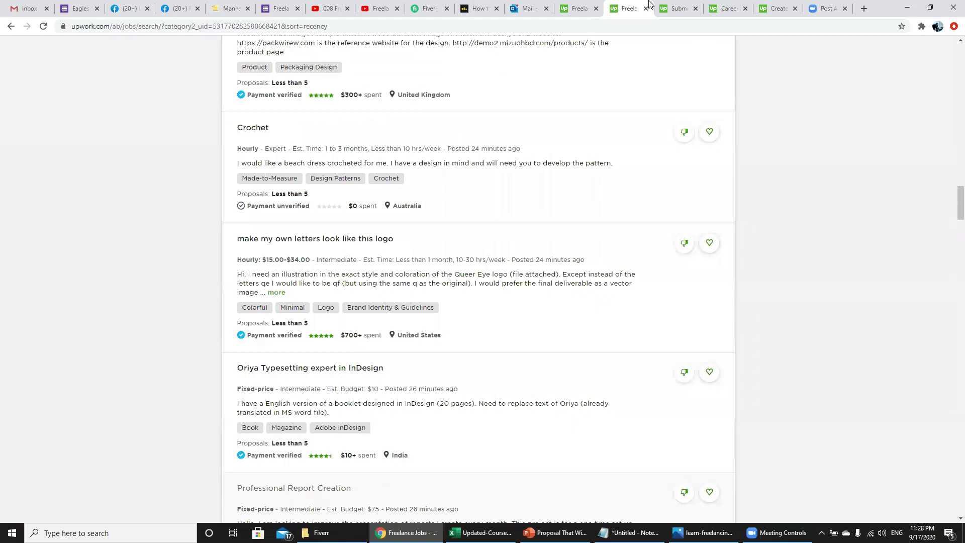
scroll(649, 4, up, 8)
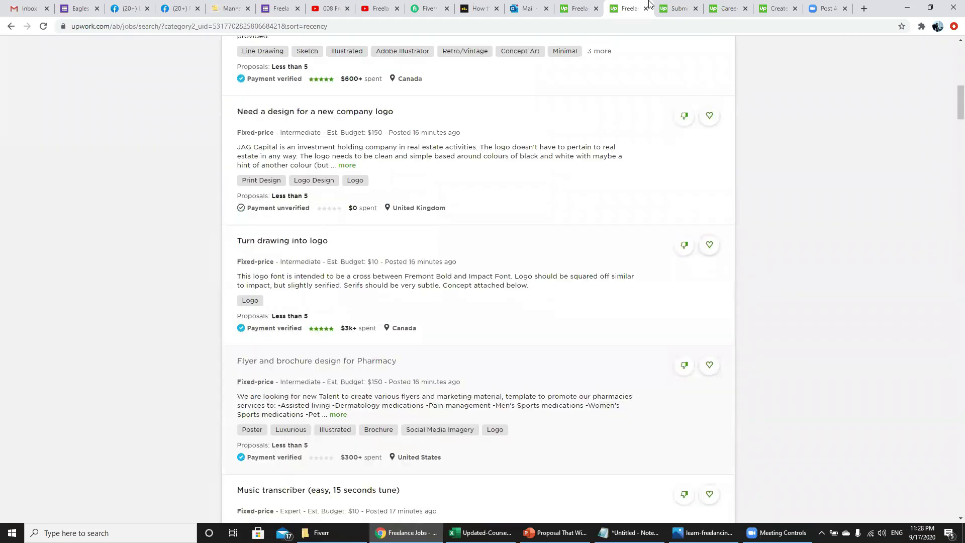
middle_click(346, 368)
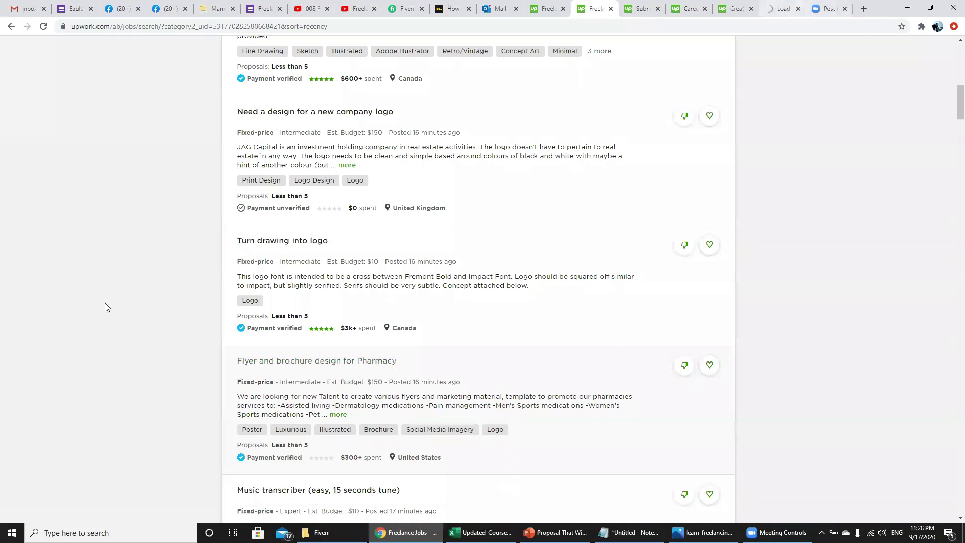
key(ctrl+Tab)
key(ctrl+Tab)
key(ctrl+Tab)
key(ctrl+Tab)
Review the pharmacy job's description, screening questions and client history, and highlight the proposals range under Activity on this job
scroll(105, 307, down, 1)
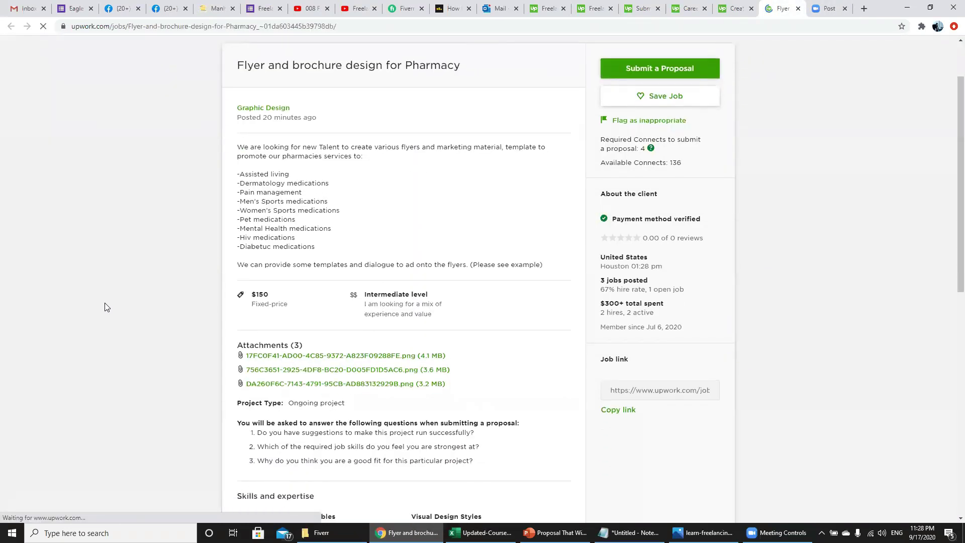
scroll(106, 306, down, 8)
scroll(105, 307, up, 7)
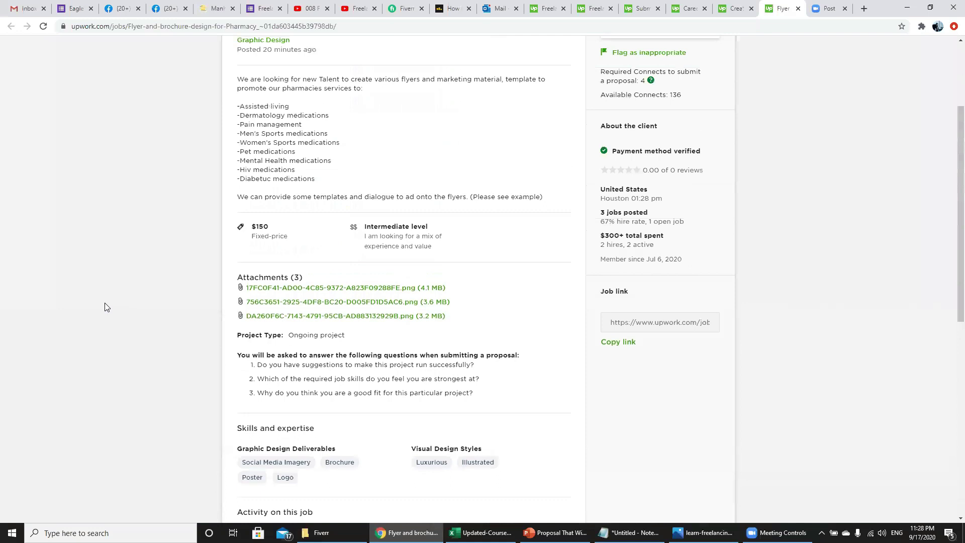
scroll(106, 307, down, 8)
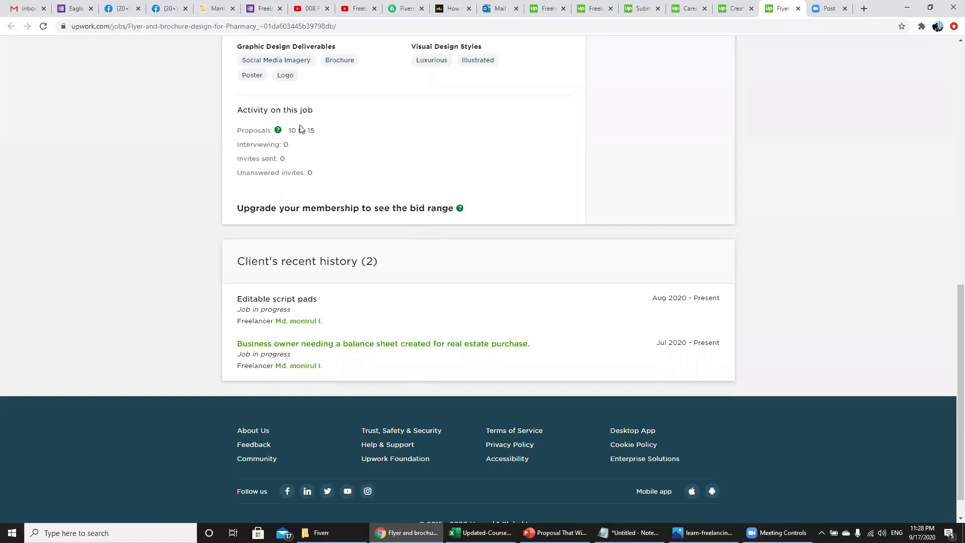
scroll(948, 351, up, 2)
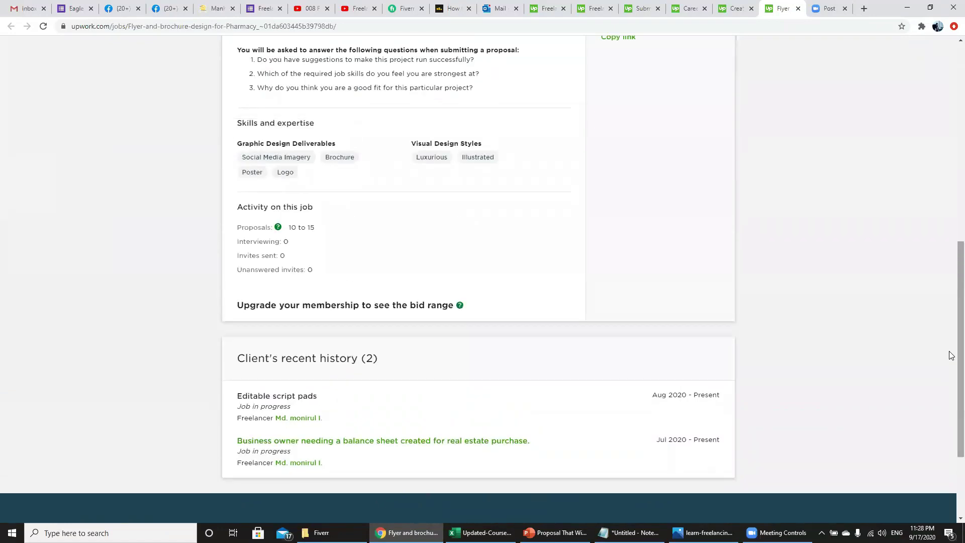
mouse_move(288, 230)
drag(287, 230, 334, 231)
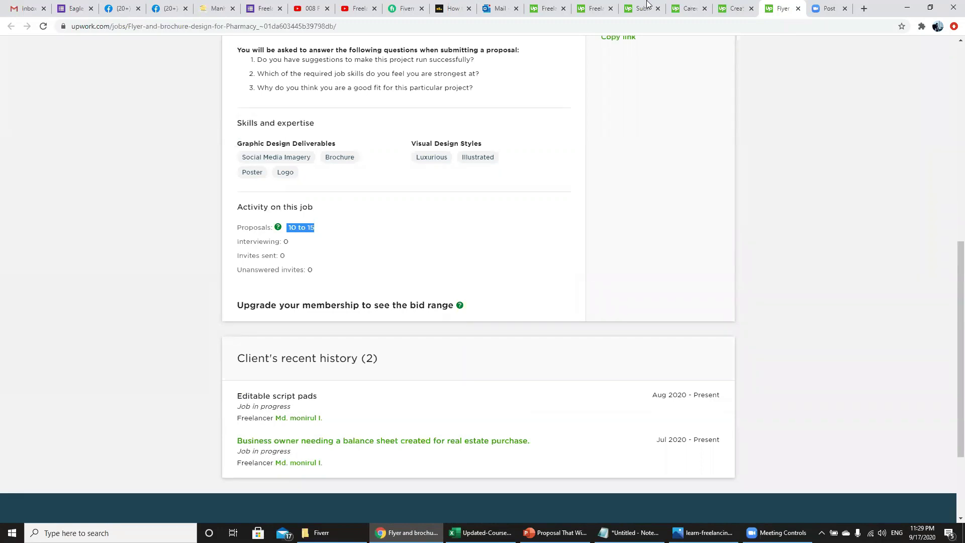
Close the podcast cover art job posting and return to the design job search results
click(744, 7)
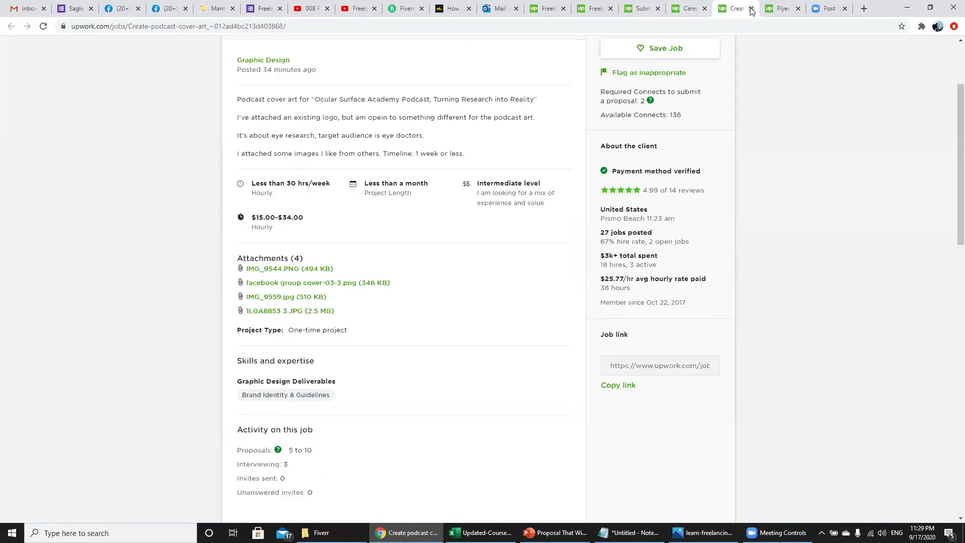
key(ctrl+w)
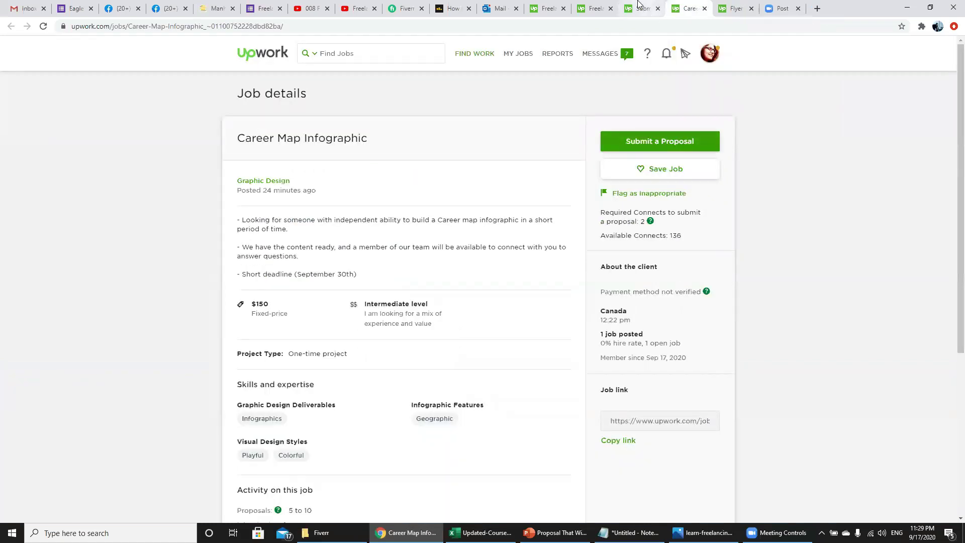
click(641, 8)
key(ctrl+shift+Tab)
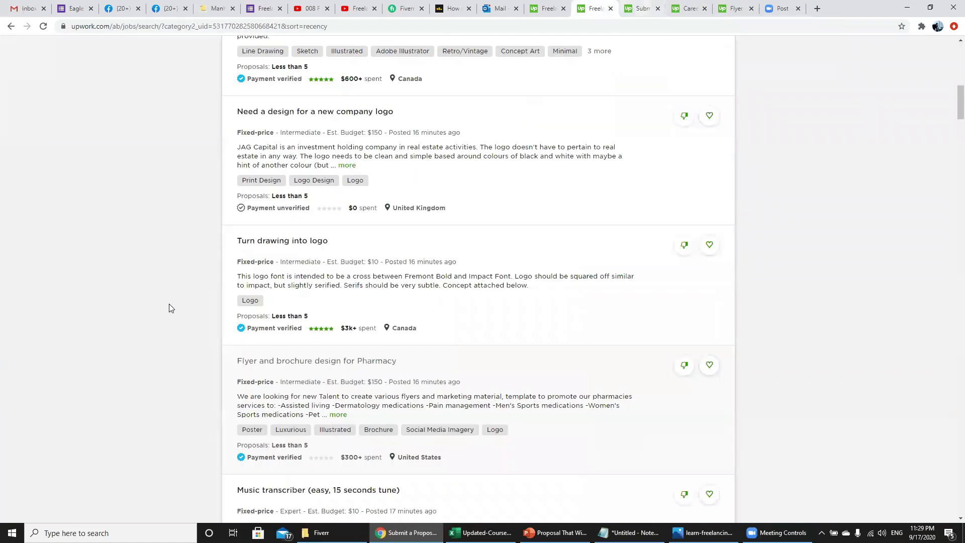
Find the "Need Tech pack for Streetwear" job in the results and open its posting in a separate tab
scroll(332, 151, down, 12)
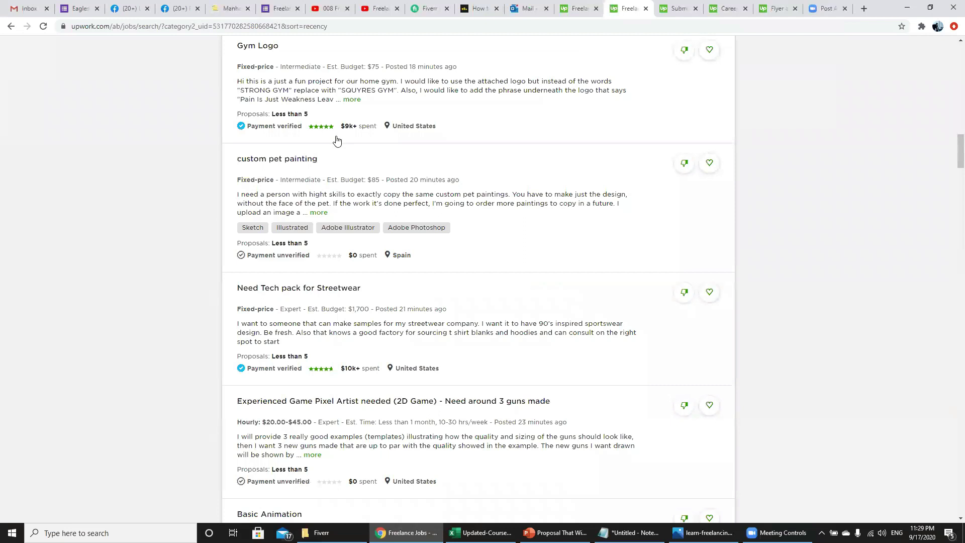
scroll(337, 141, down, 3)
ctrl+click(337, 141)
click(793, 4)
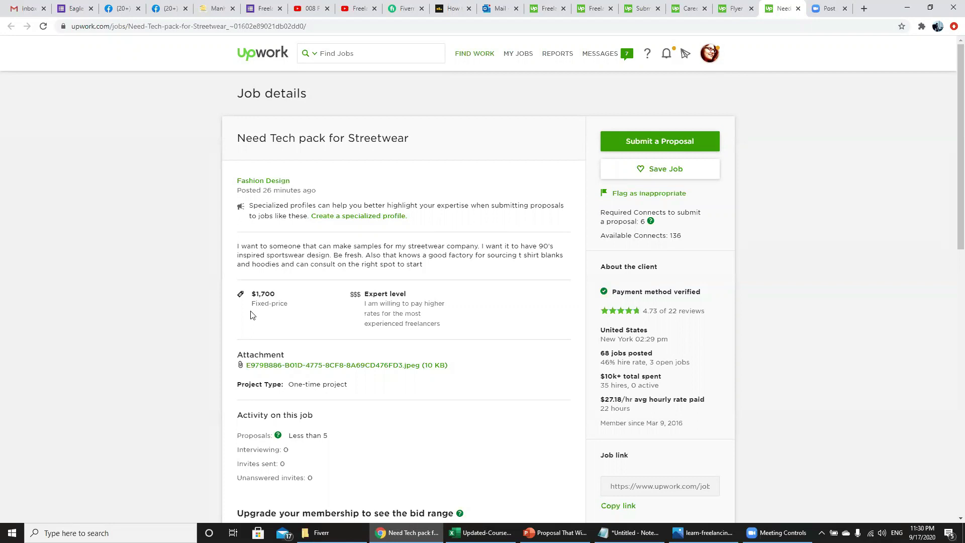
Expand the streetwear client's recent history and highlight the client's name in the feedback for "Fill out my questionnaire"
scroll(546, 373, down, 1)
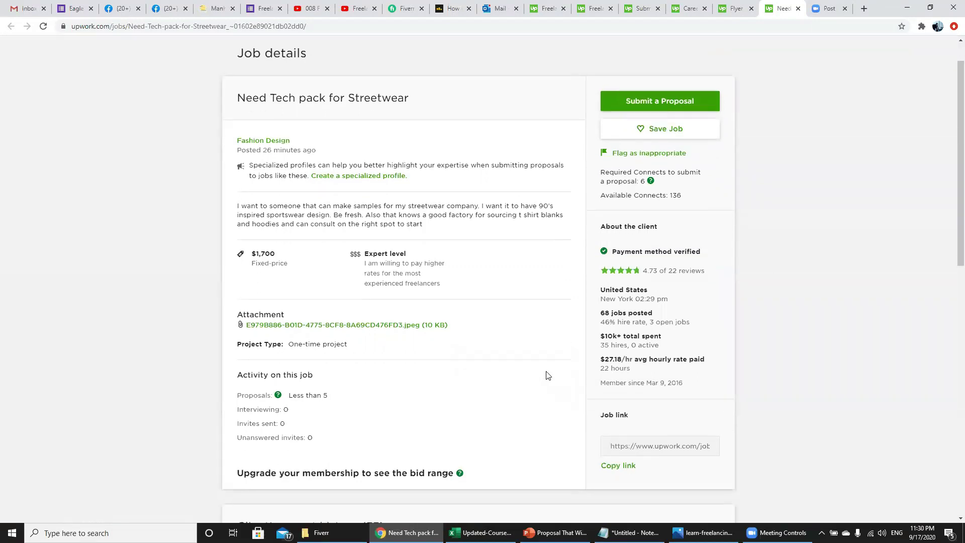
scroll(548, 375, down, 6)
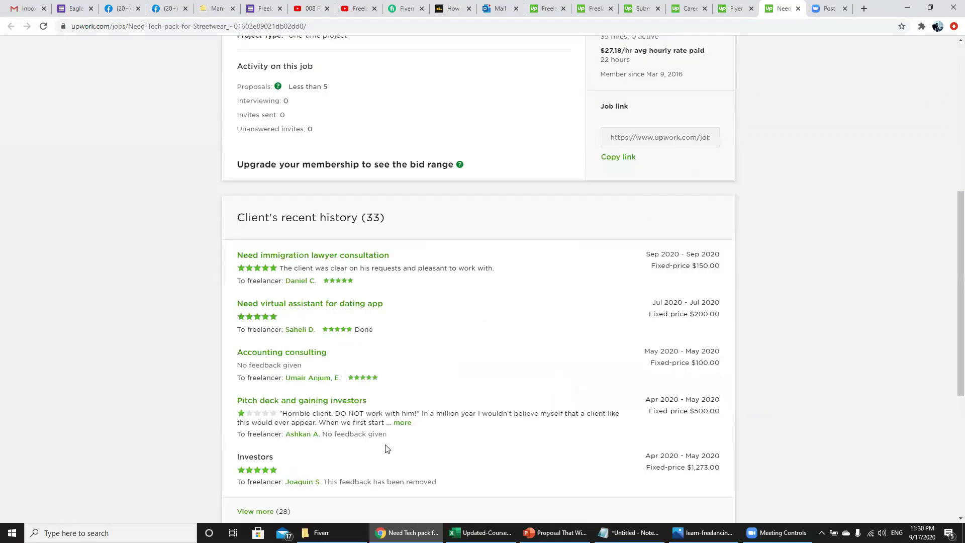
click(252, 479)
scroll(384, 400, down, 1)
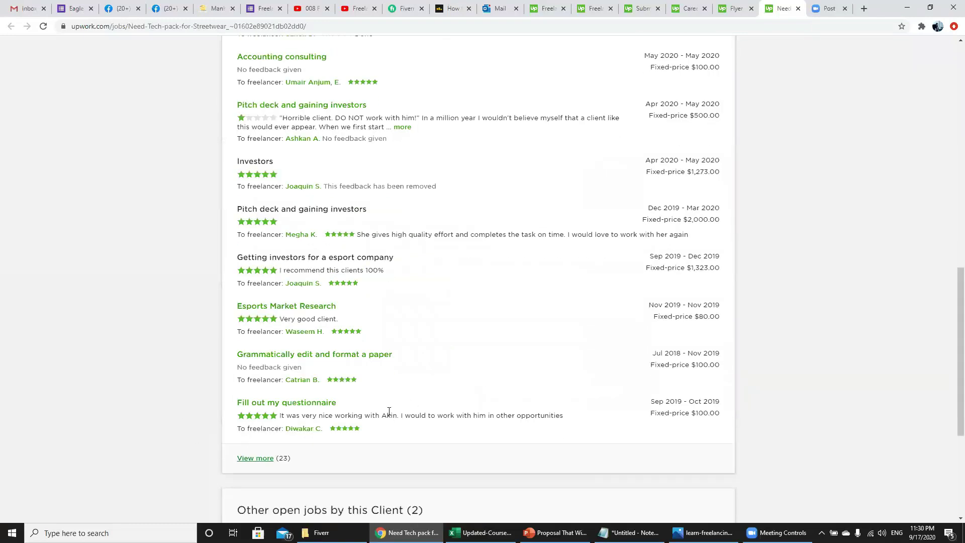
drag(385, 415, 397, 416)
Return to the pharmacy proposal form and start the cover letter with the greeting "Hello,"
click(710, 4)
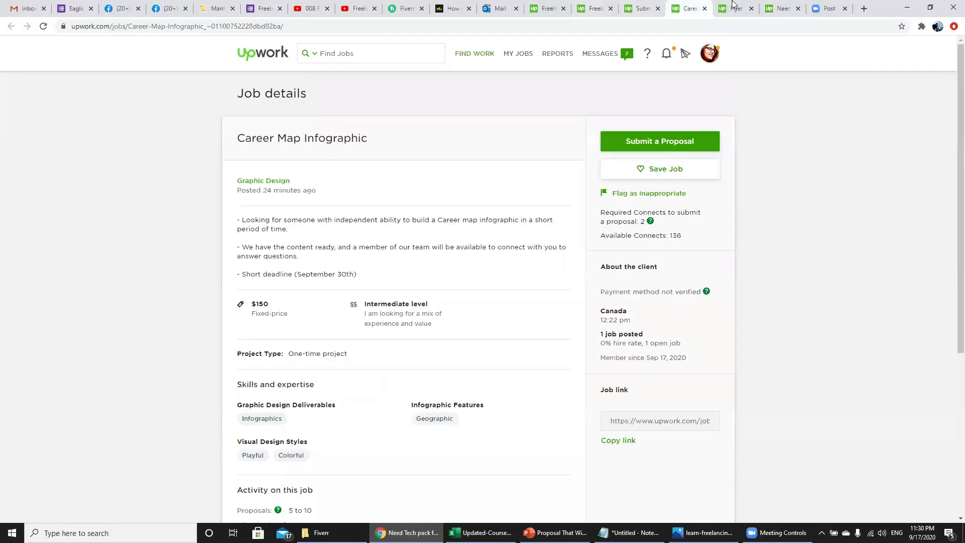
key(ctrl+Tab)
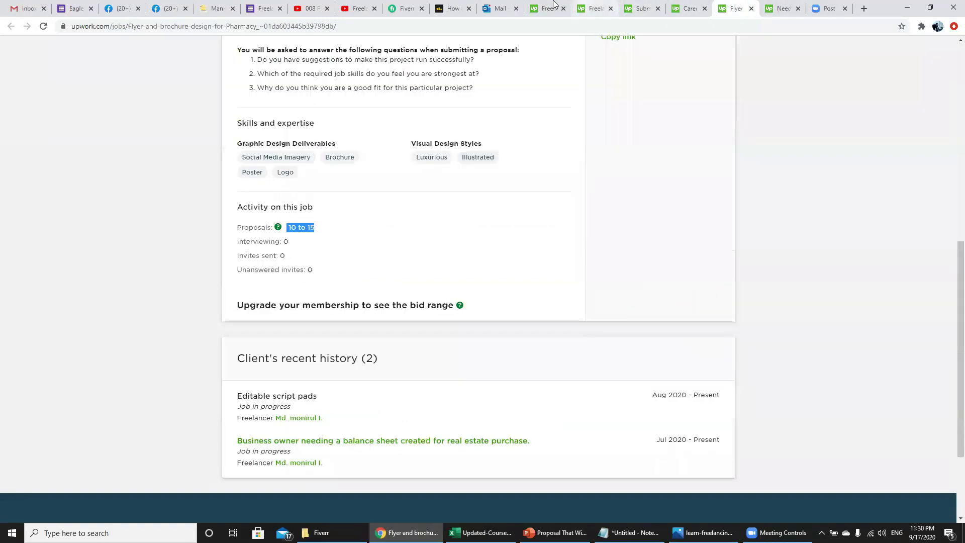
click(560, 4)
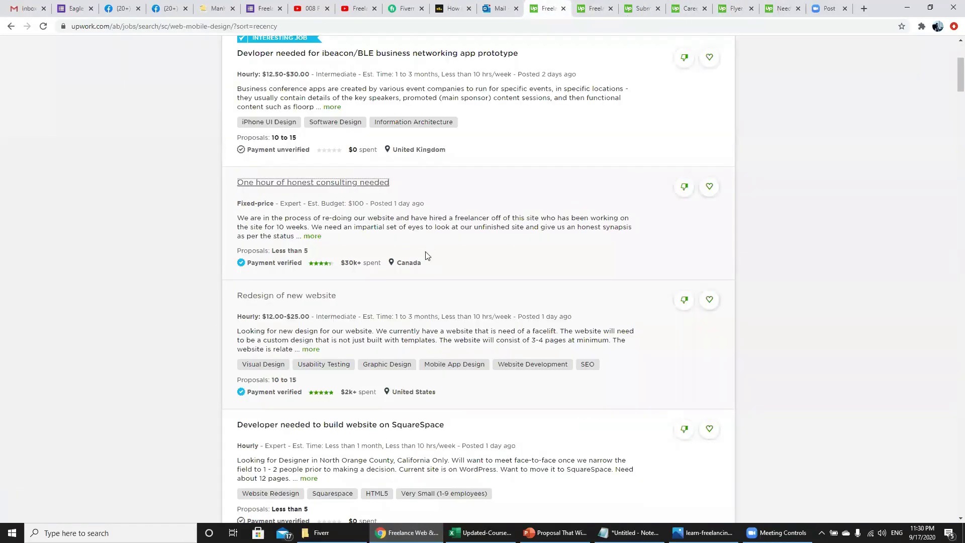
key(ctrl+Tab)
key(ctrl+Tab)
text(ello)
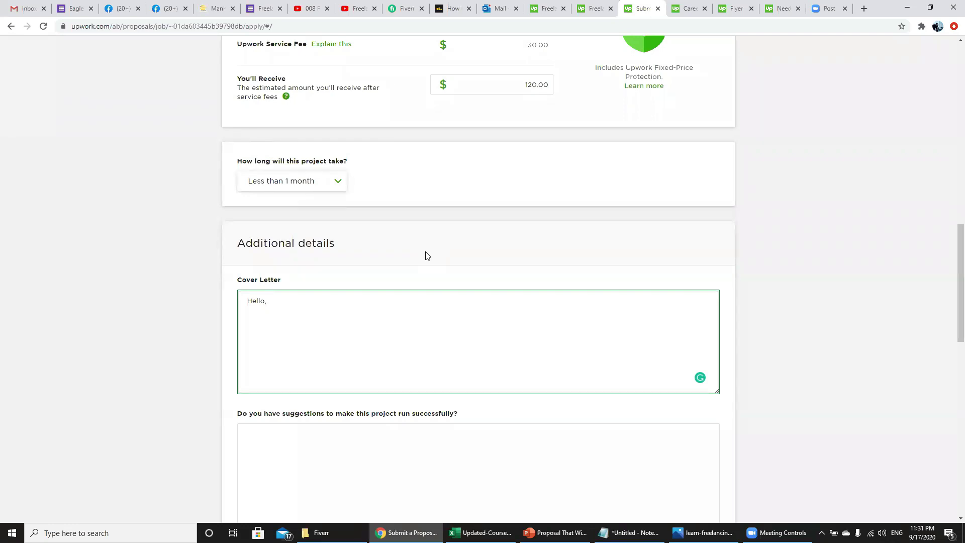
Recheck the job details and continue the cover letter with "I can perfectly design this flyer/brochure for your pharmacy."
drag(953, 276, 952, 137)
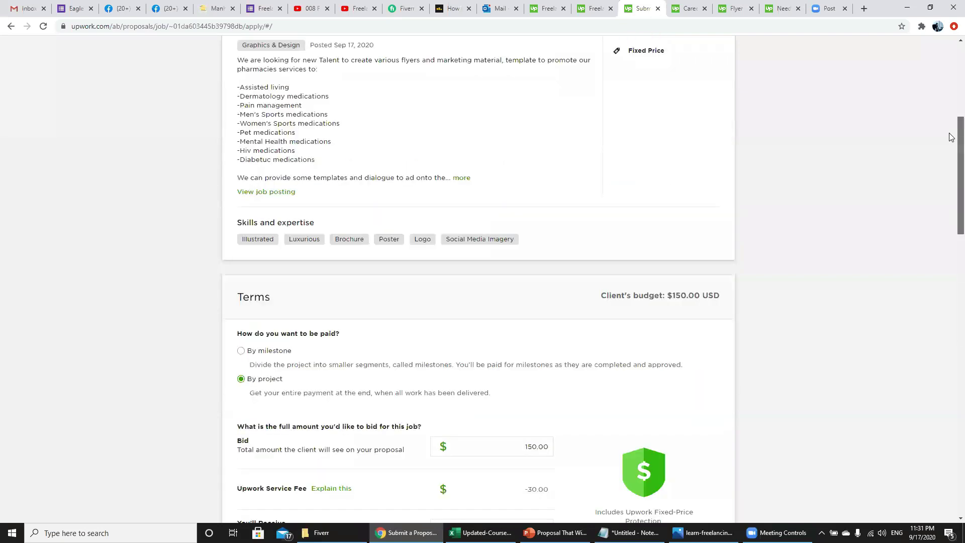
scroll(952, 137, up, 6)
scroll(951, 146, down, 15)
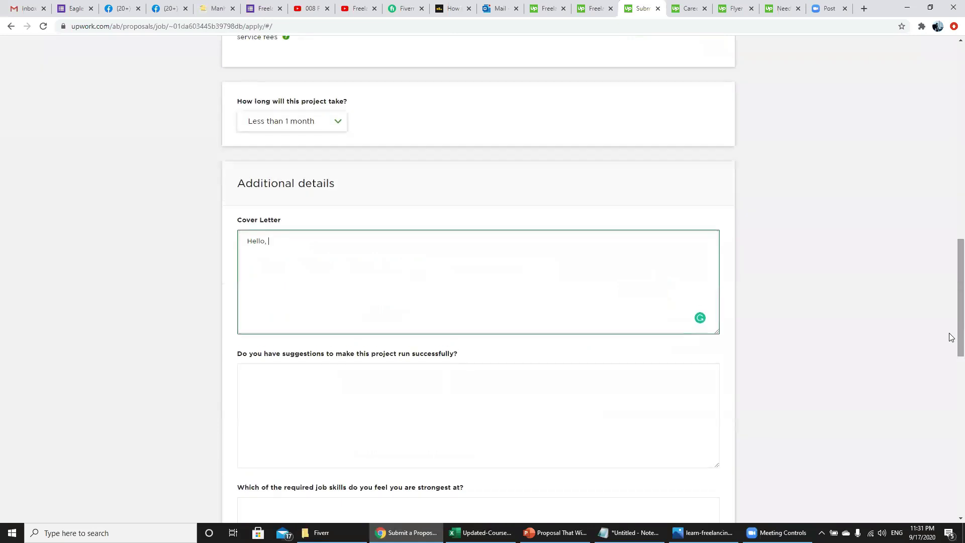
text(can perfectly design this flyer )
text(brochure for your pharmacy.)
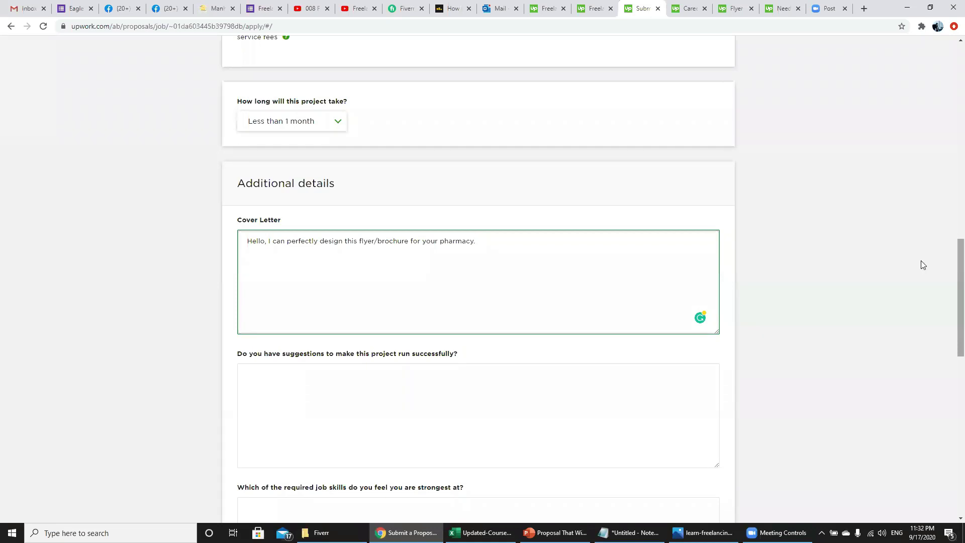
click(583, 3)
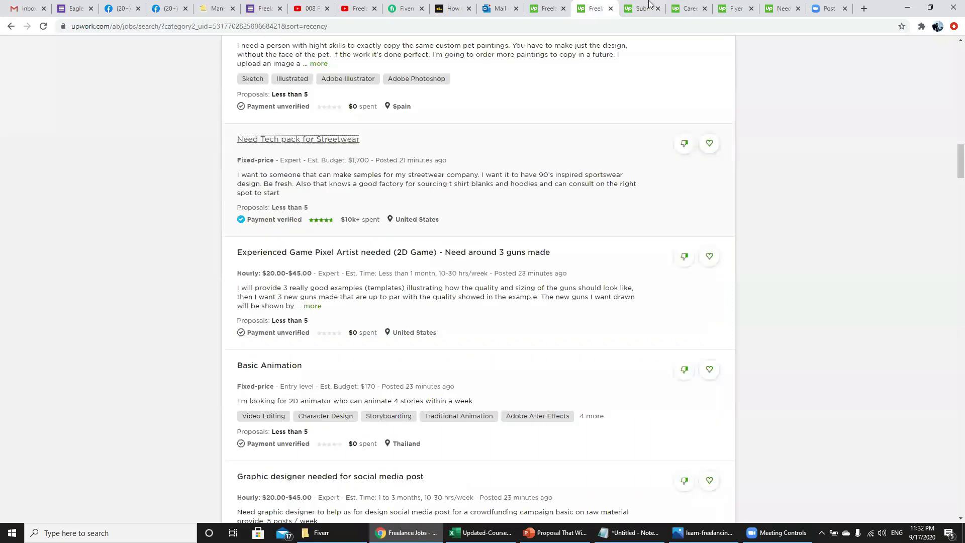
click(628, 7)
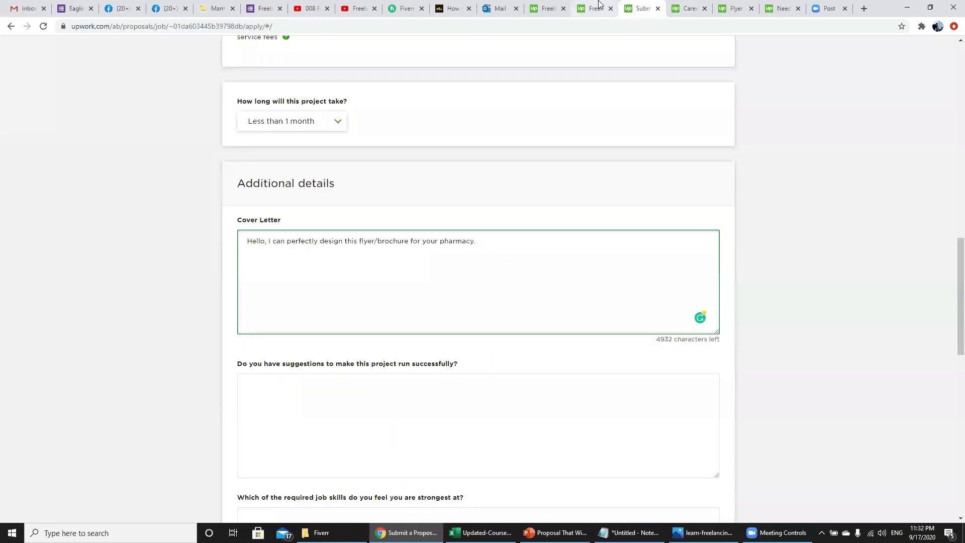
Go back to the job details on the pharmacy proposal form and highlight the title "Flyer and brochure design for Pharmacy"
click(599, 3)
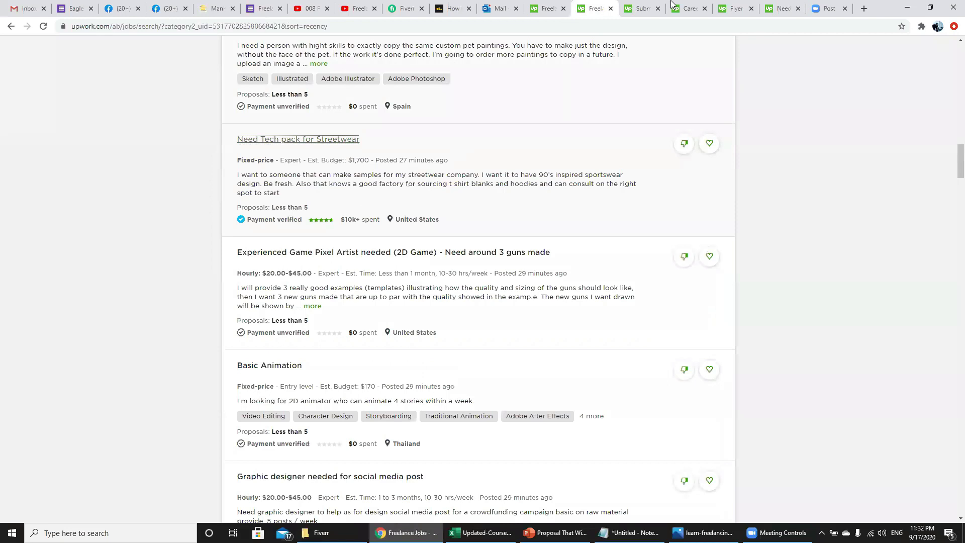
click(671, 4)
click(652, 4)
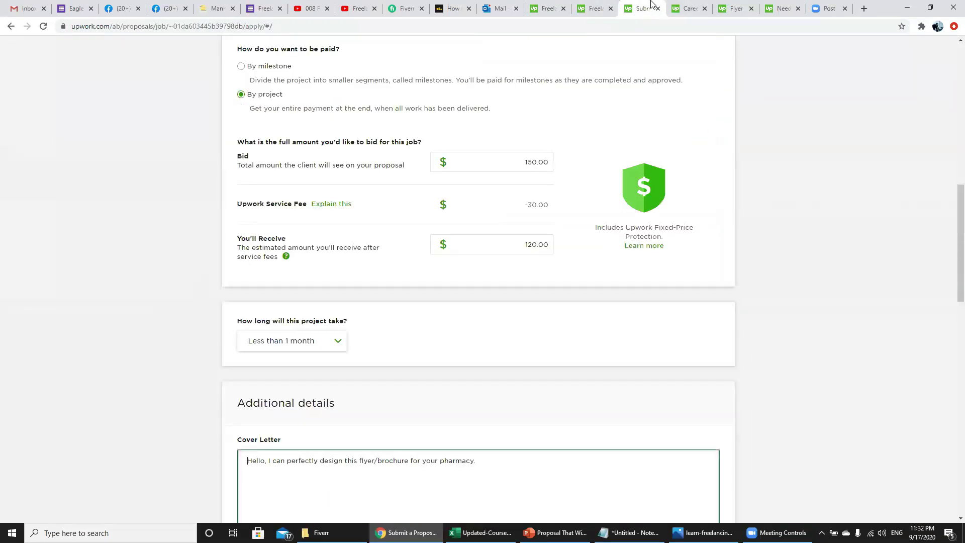
scroll(166, 196, up, 9)
drag(237, 170, 426, 168)
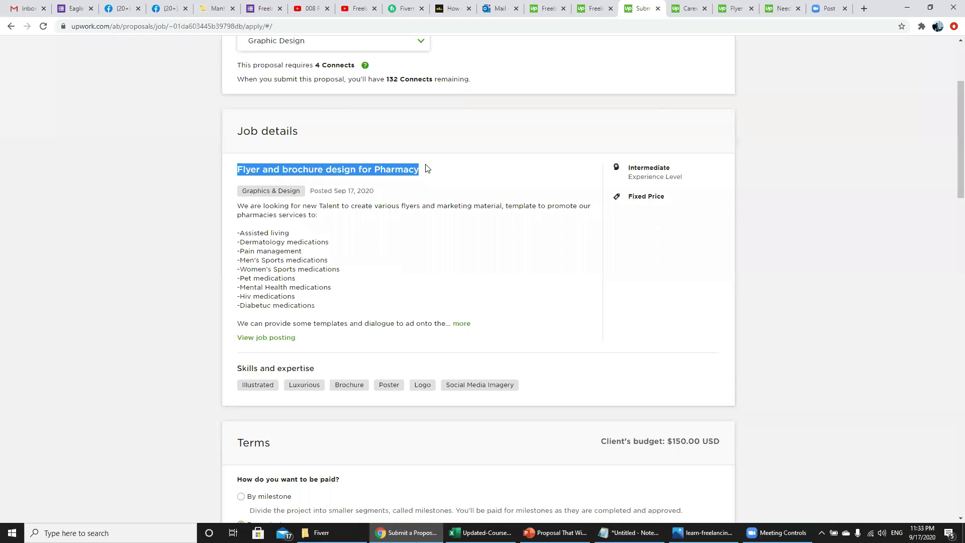
click(134, 371)
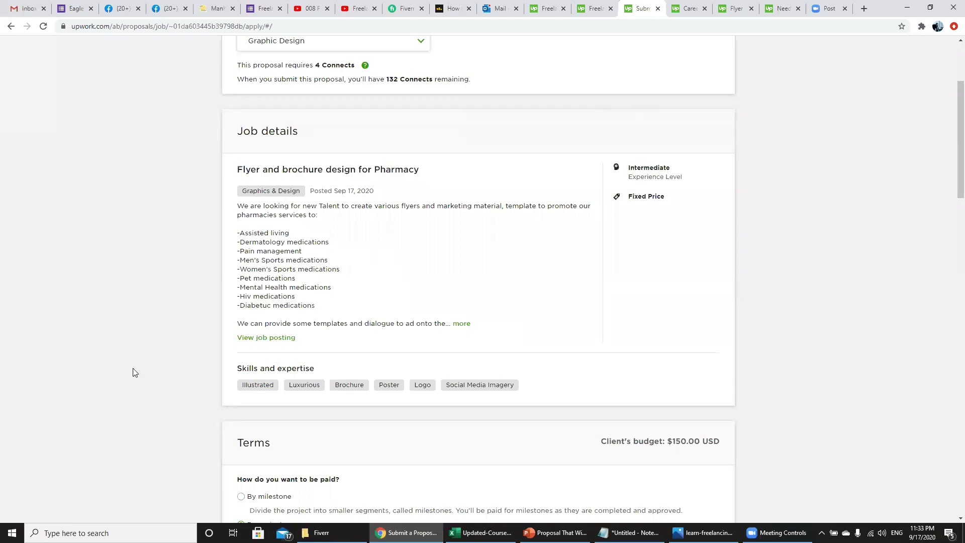
Continue the cover letter after the pharmacy sentence with "I am available to start right away."
scroll(135, 372, down, 1)
scroll(133, 372, down, 12)
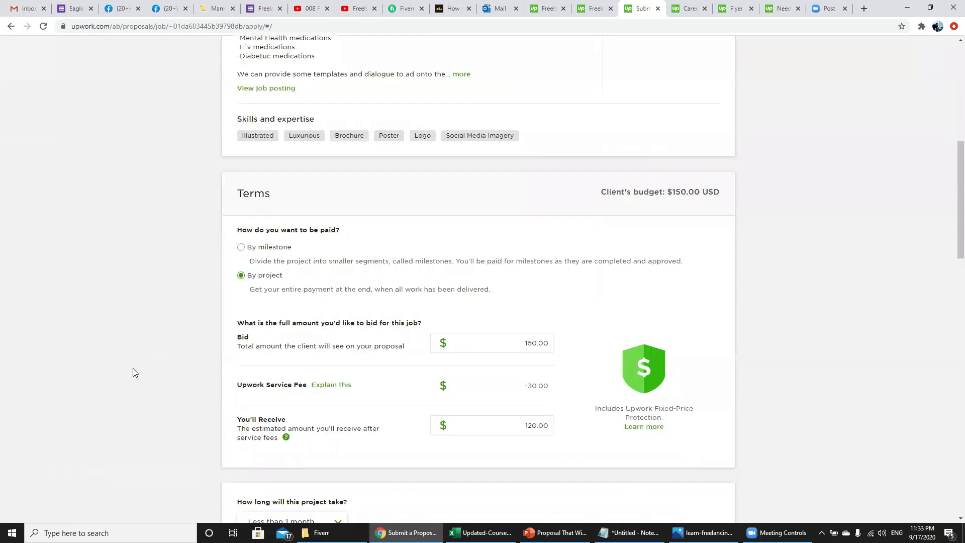
click(540, 272)
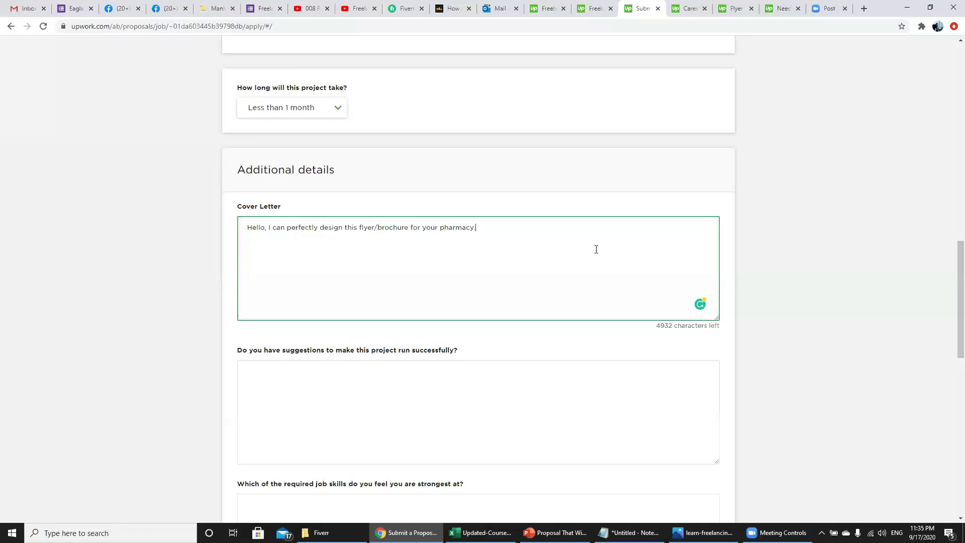
text(I am avaial)
key(BackSpace)
key(BackSpace)
text(aialanb)
key(BackSpace)
key(BackSpace)
text(ble to sta)
text(rt right away)
text(/)
text(/)
Add a closing question to the cover letter, beginning "Would you like to see an initial draft"
text(Would yo)
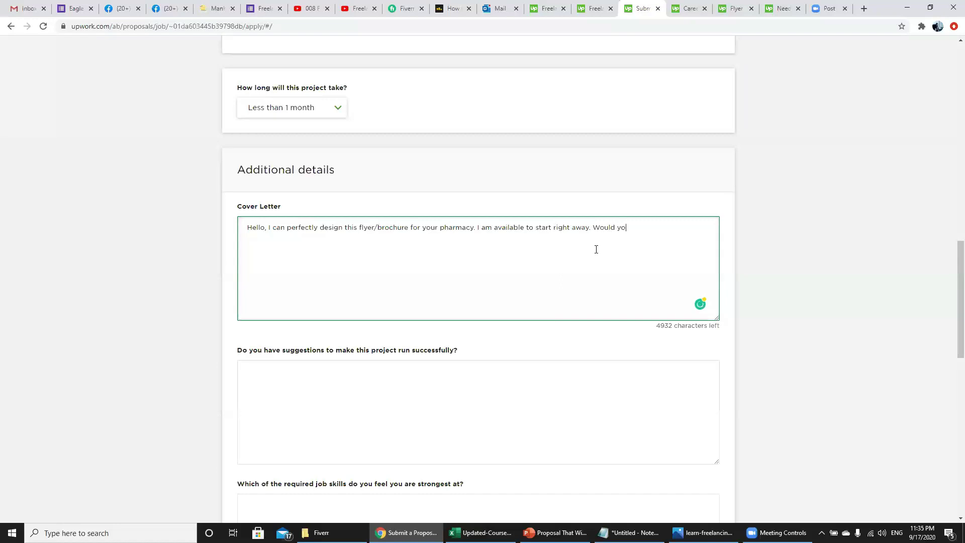
text(u like)
text(to see an initita)
key(BackSpace)
key(BackSpace)
text(al draft)
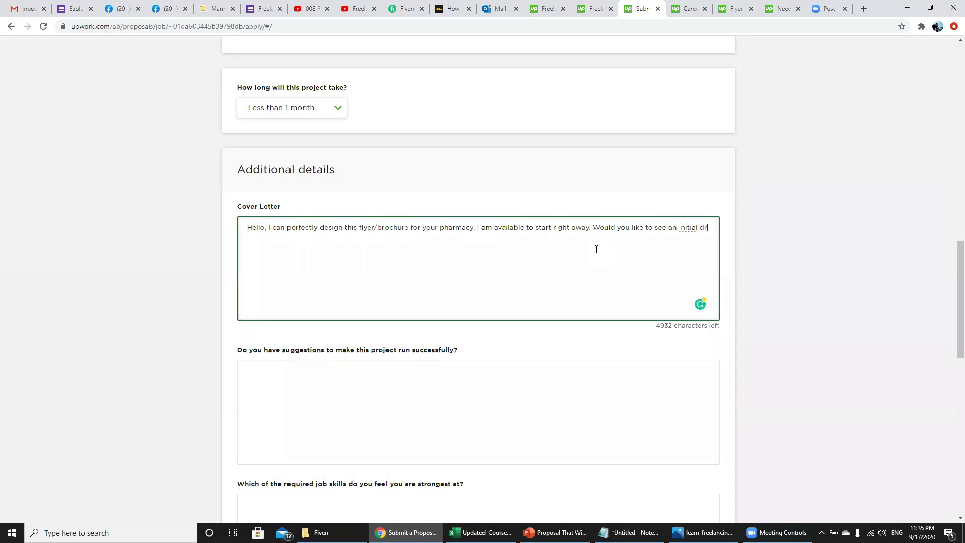